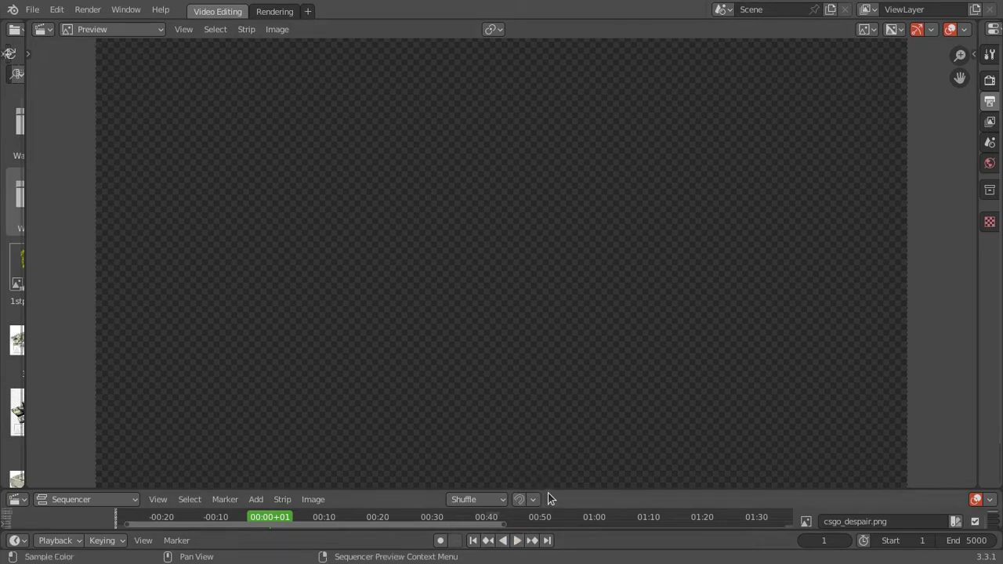
Step: Drag the sequencer's top border down so only the timeline header remains, enlarging the preview
left_click_drag(548, 493, 582, 546)
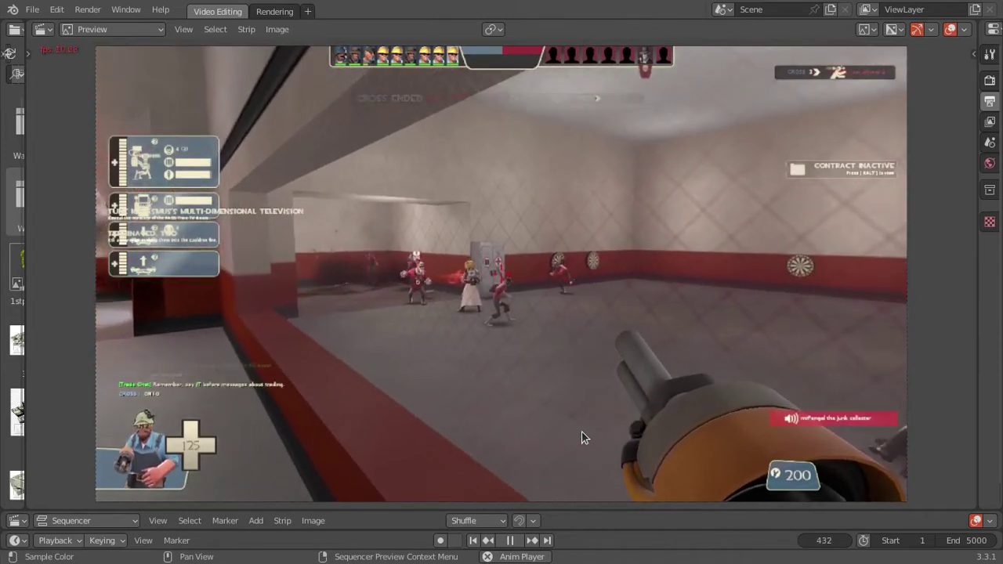
key("XF86AudioRaiseVolume")
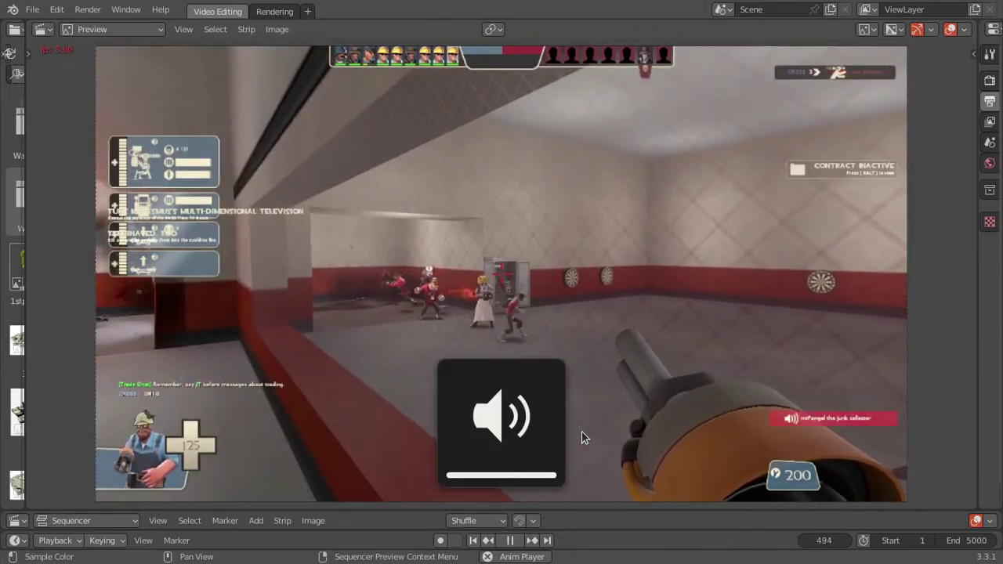